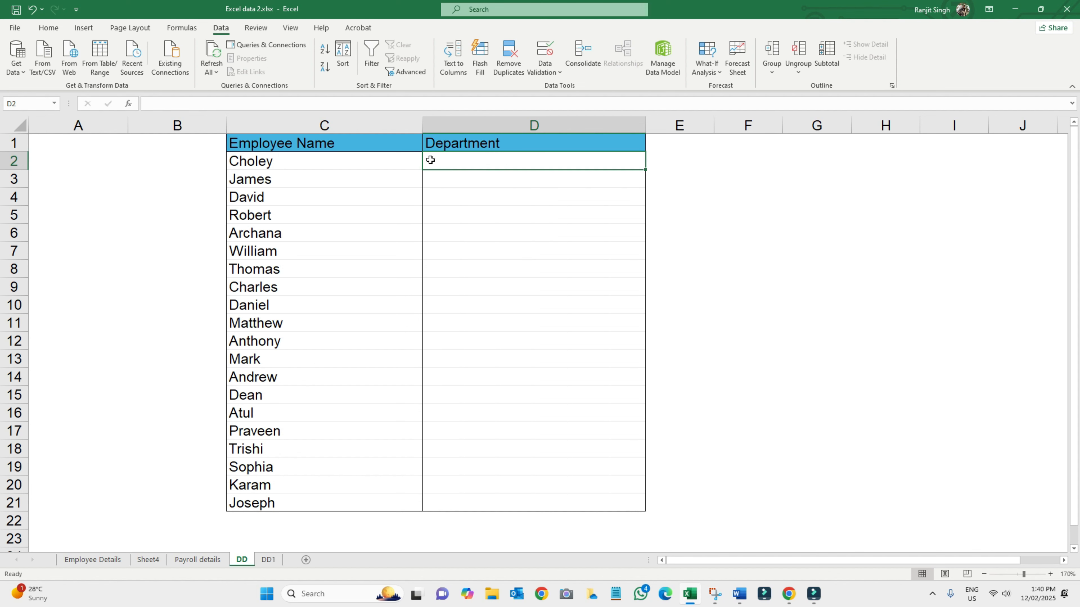
drag(334, 144, 467, 147)
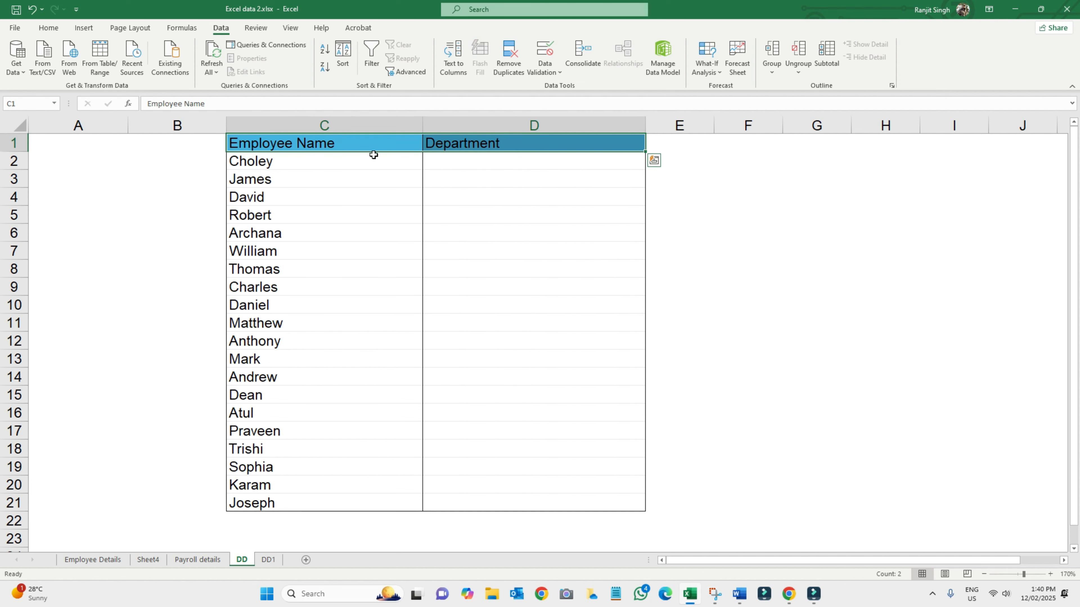
click(311, 161)
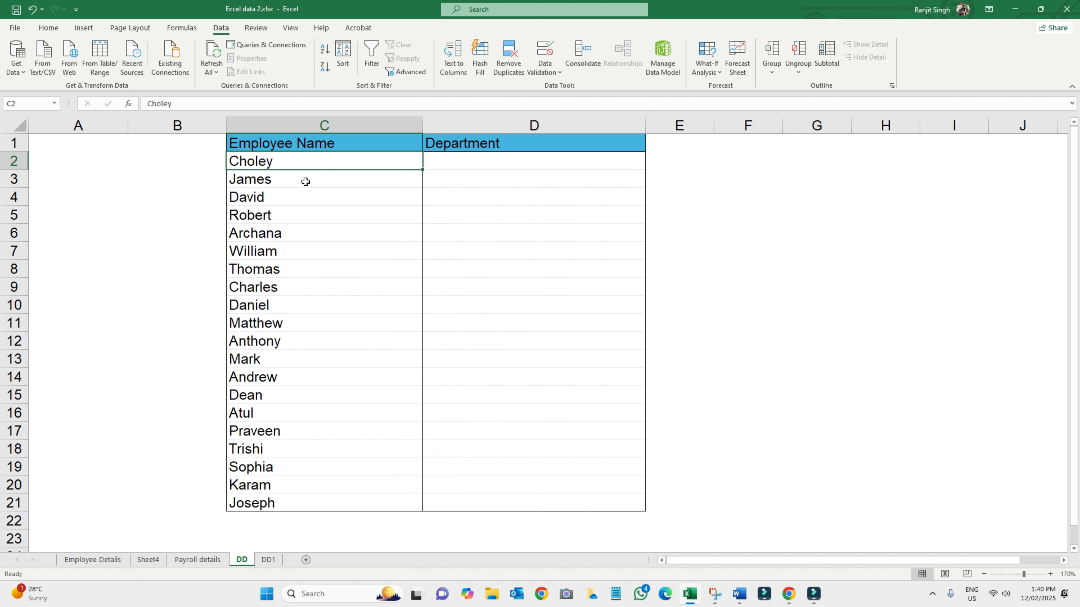
click(506, 163)
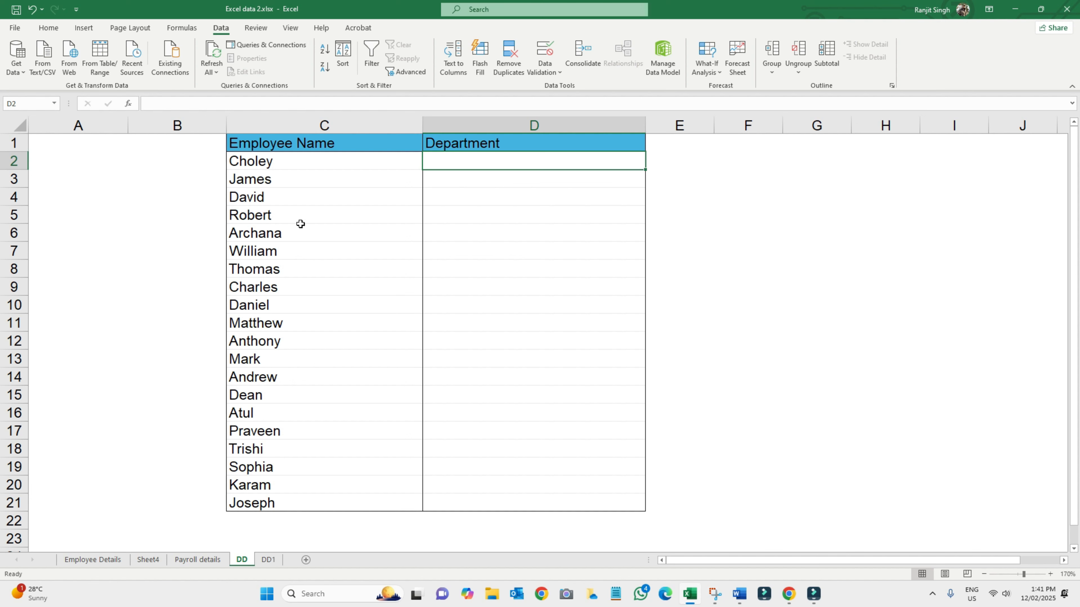
click(310, 139)
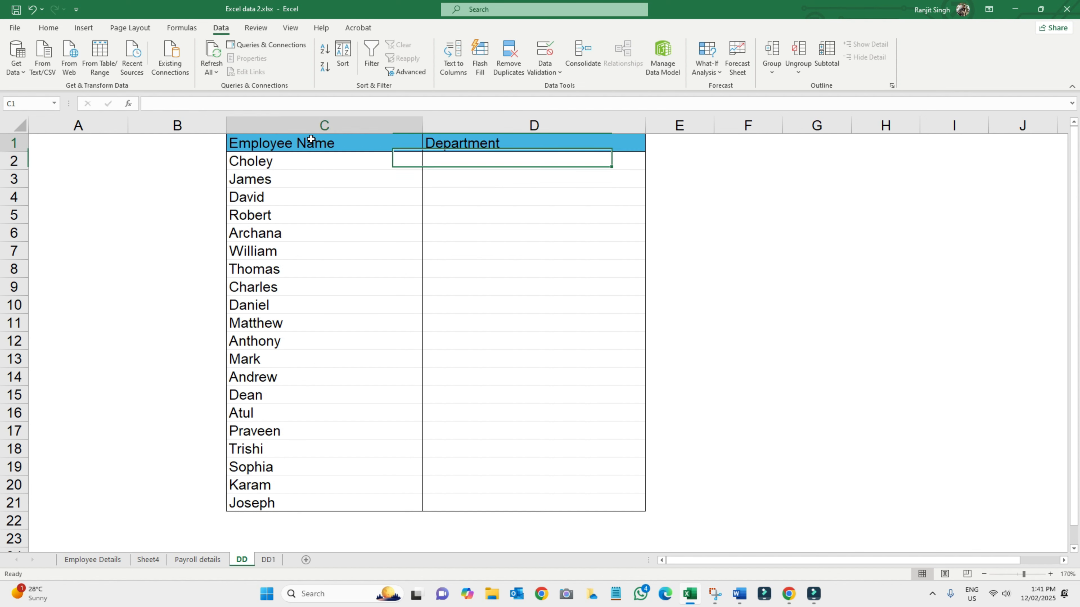
click(491, 141)
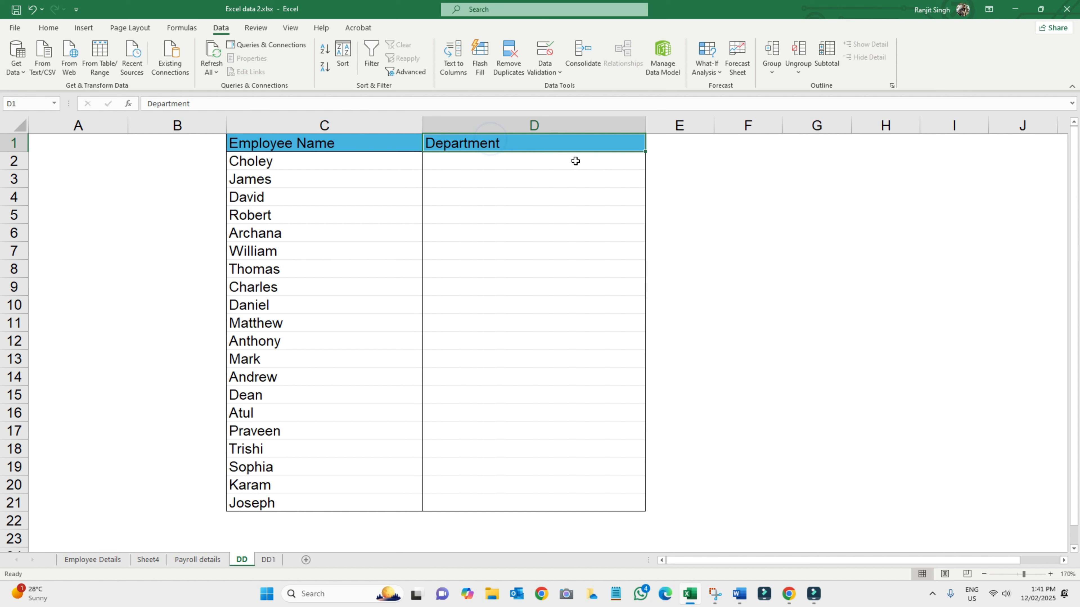
- Add a List data validation to Department cells D2:D21 with the source Finance, Marketing, IT, HR, Sales
drag(576, 160, 593, 510)
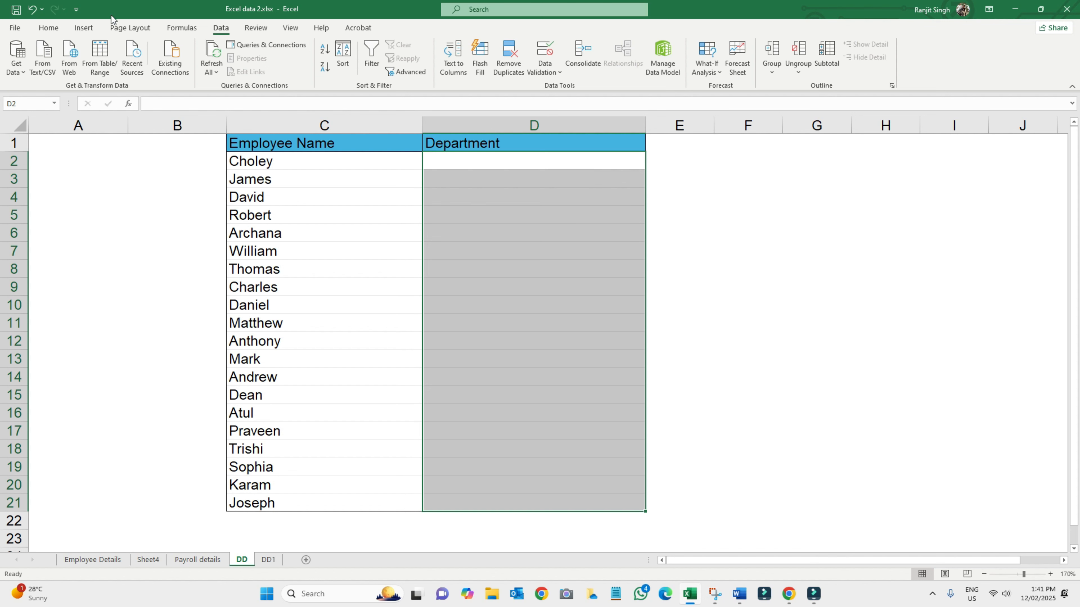
click(223, 27)
click(541, 72)
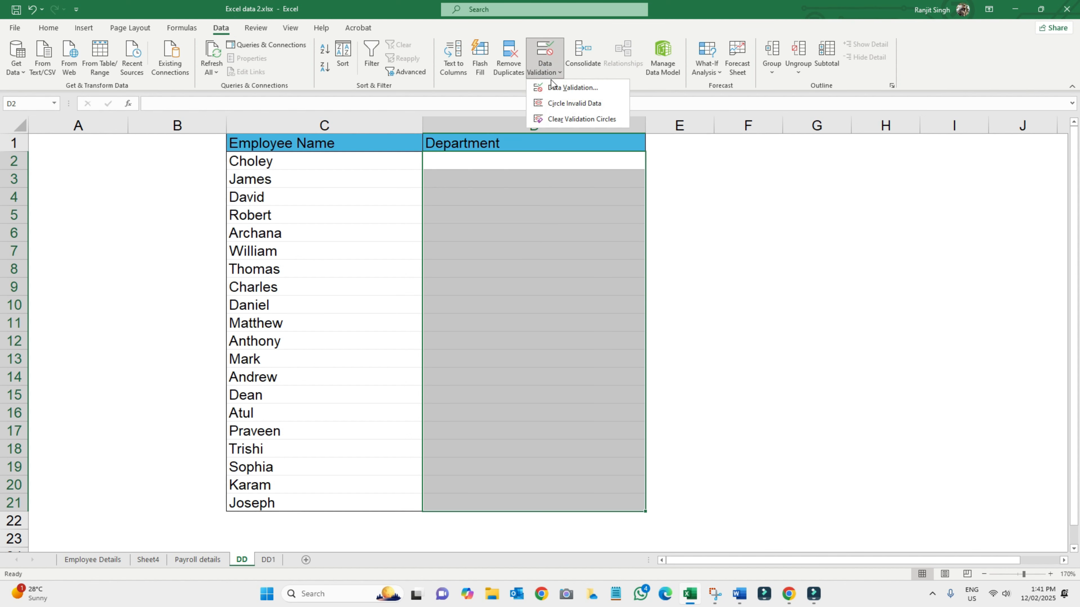
click(573, 87)
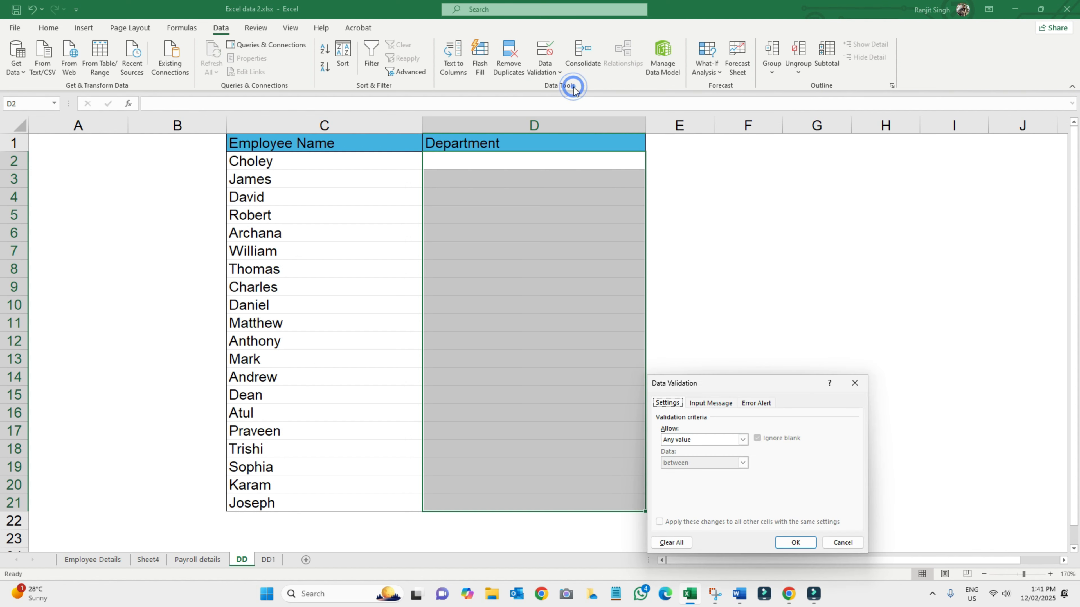
drag(780, 384, 791, 203)
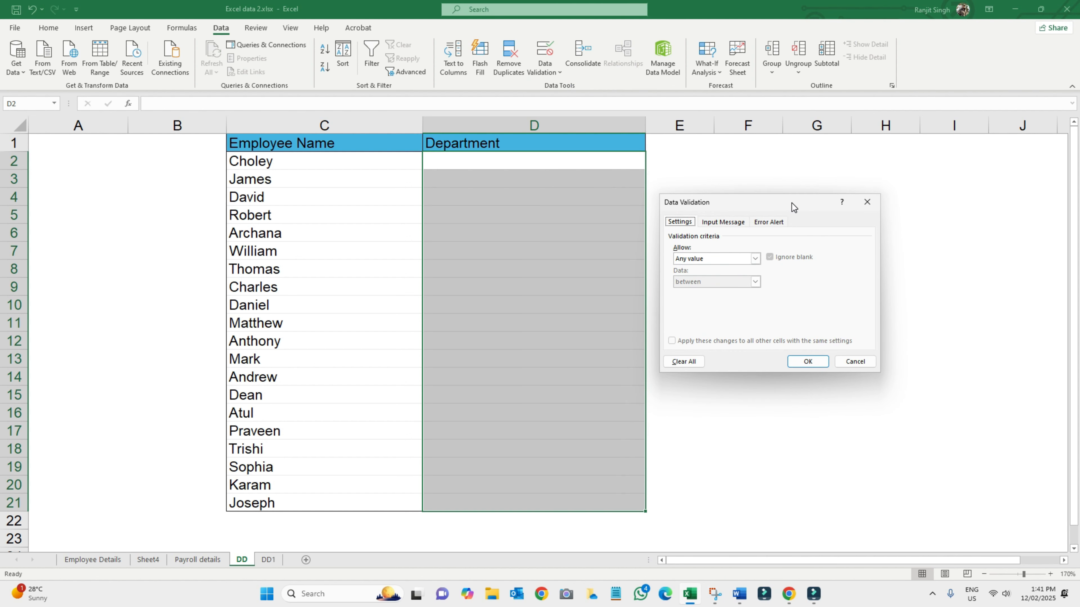
click(756, 259)
click(687, 294)
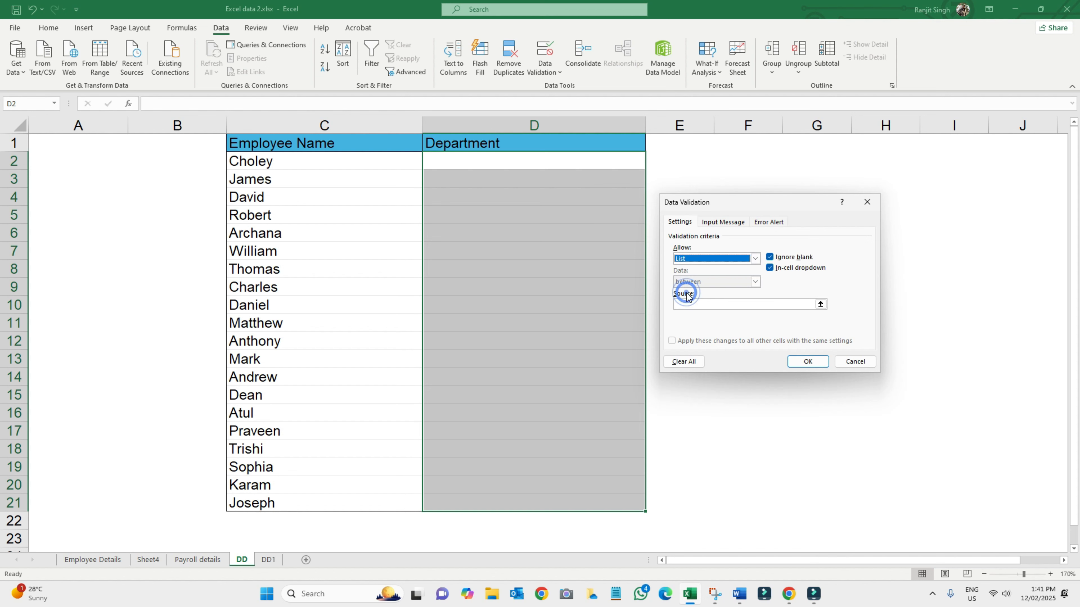
click(697, 307)
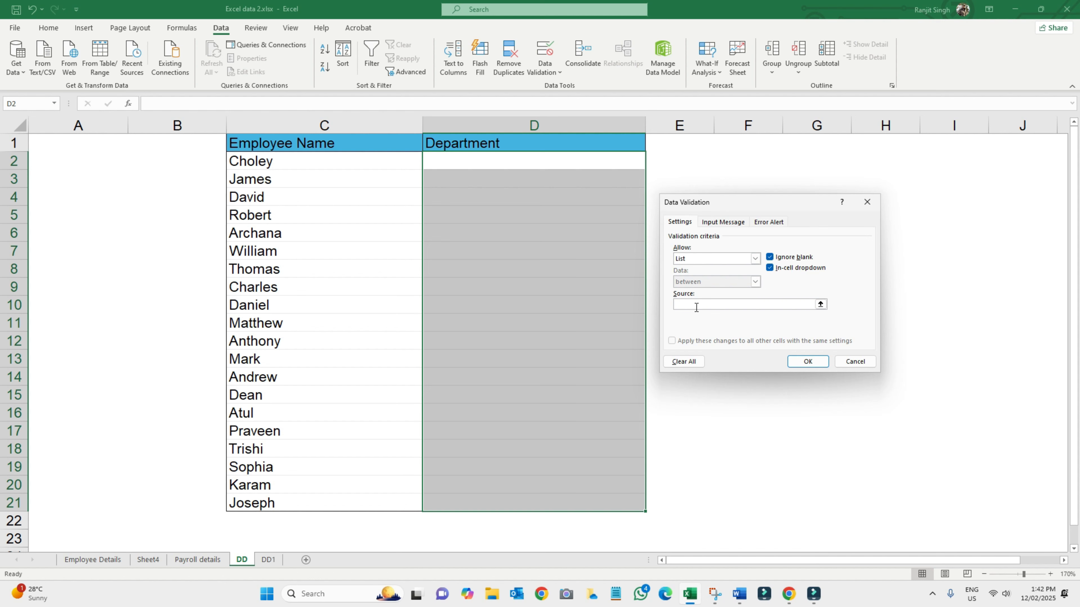
text(Fi)
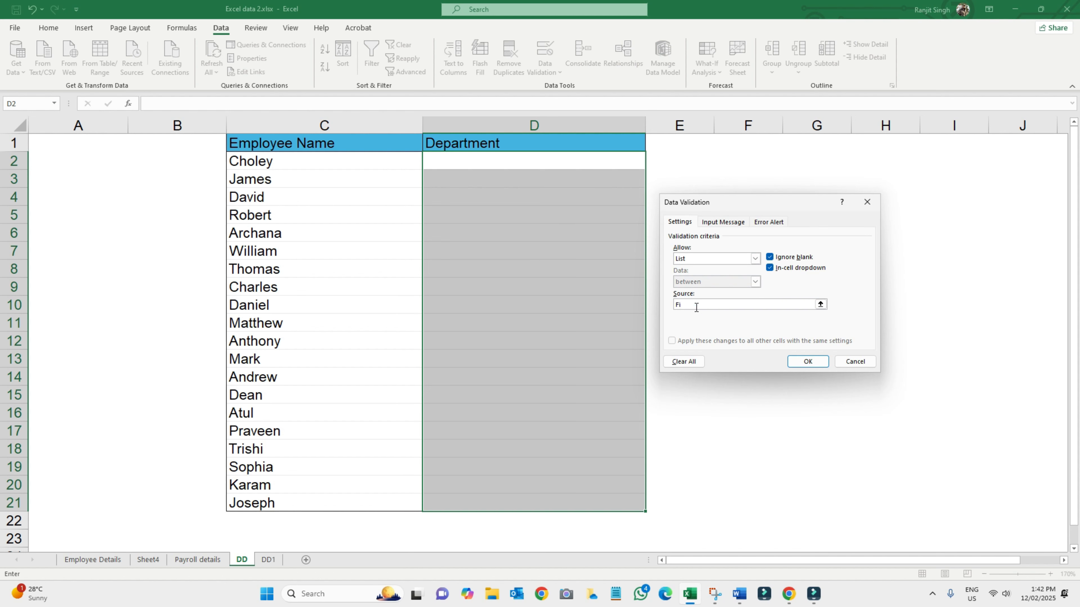
text(nance, Marketing, IT, HR, Sales)
click(804, 363)
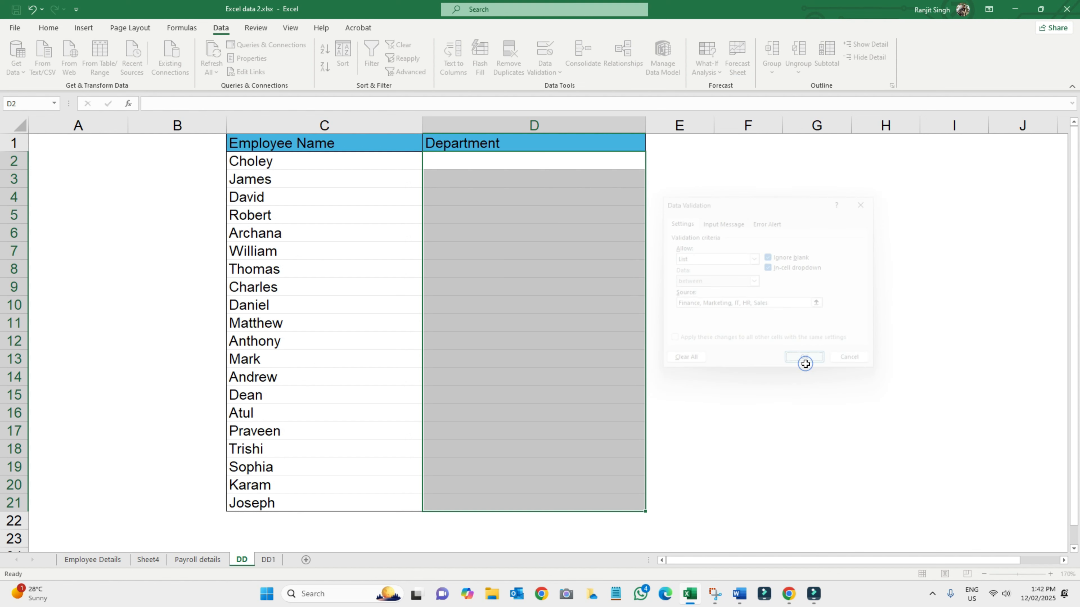
- Try the department dropdowns by choosing IT in cell D2 and Sales in cell D9
click(597, 159)
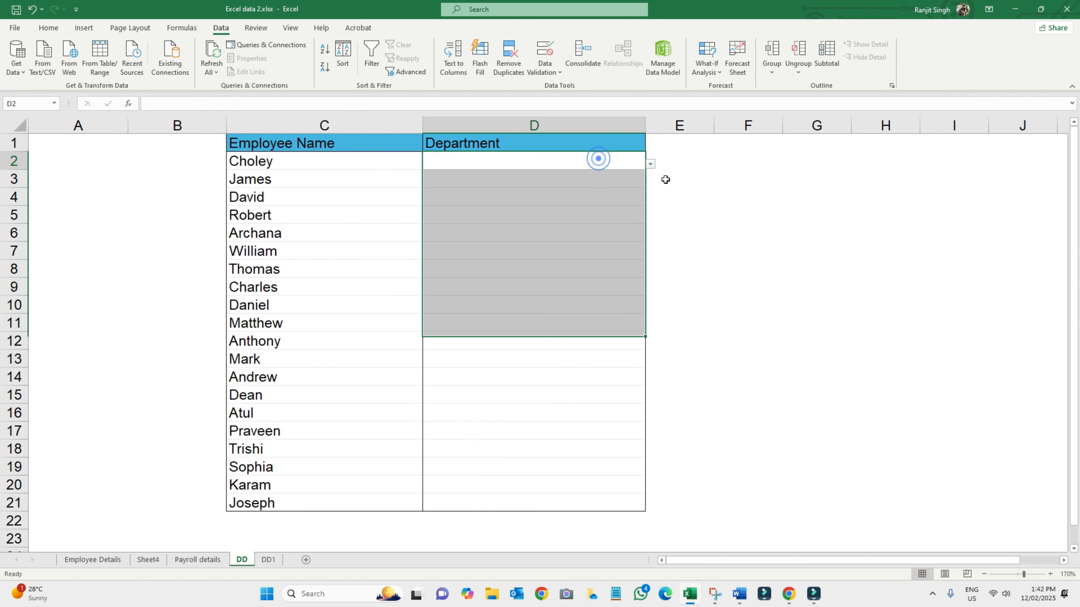
click(651, 162)
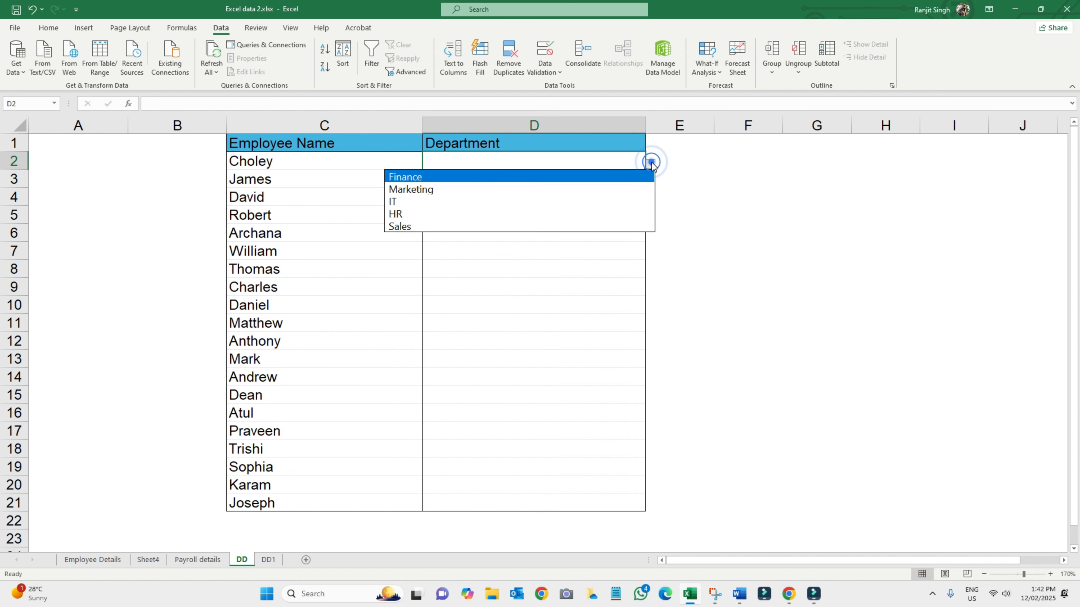
click(415, 202)
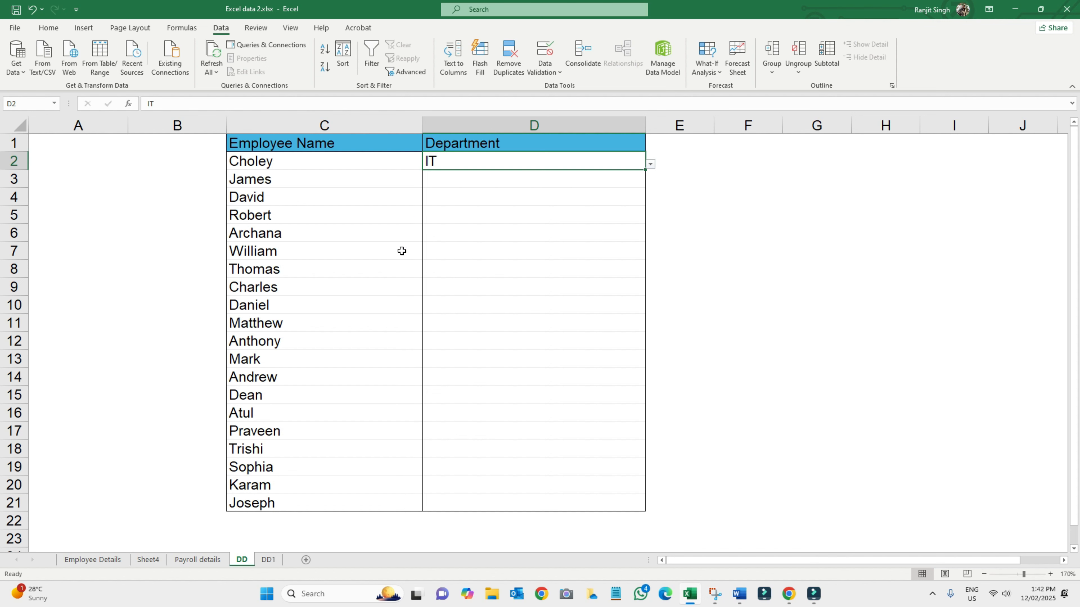
click(482, 290)
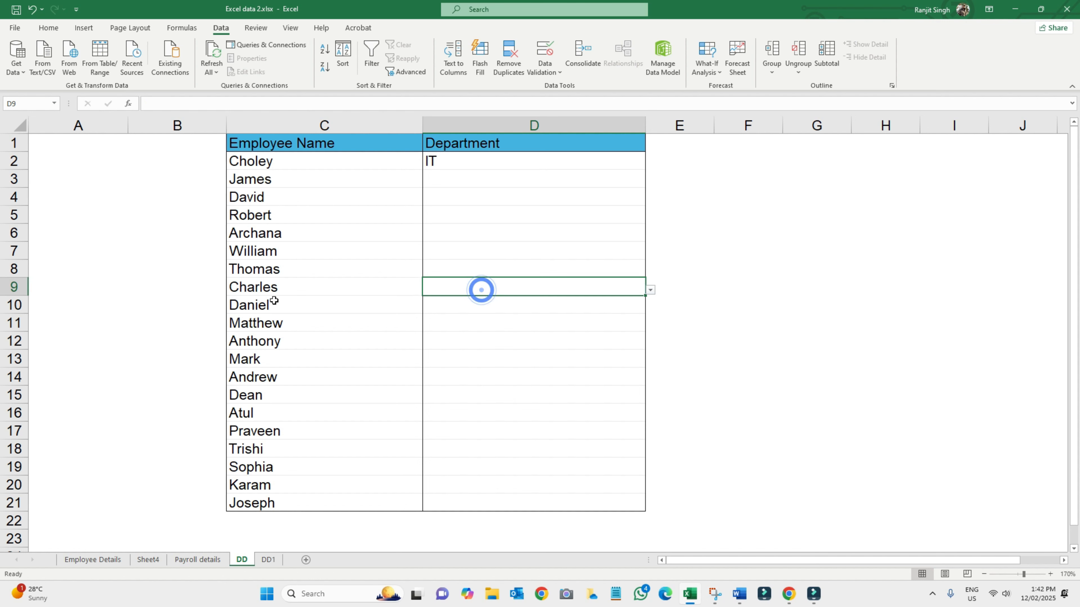
click(650, 290)
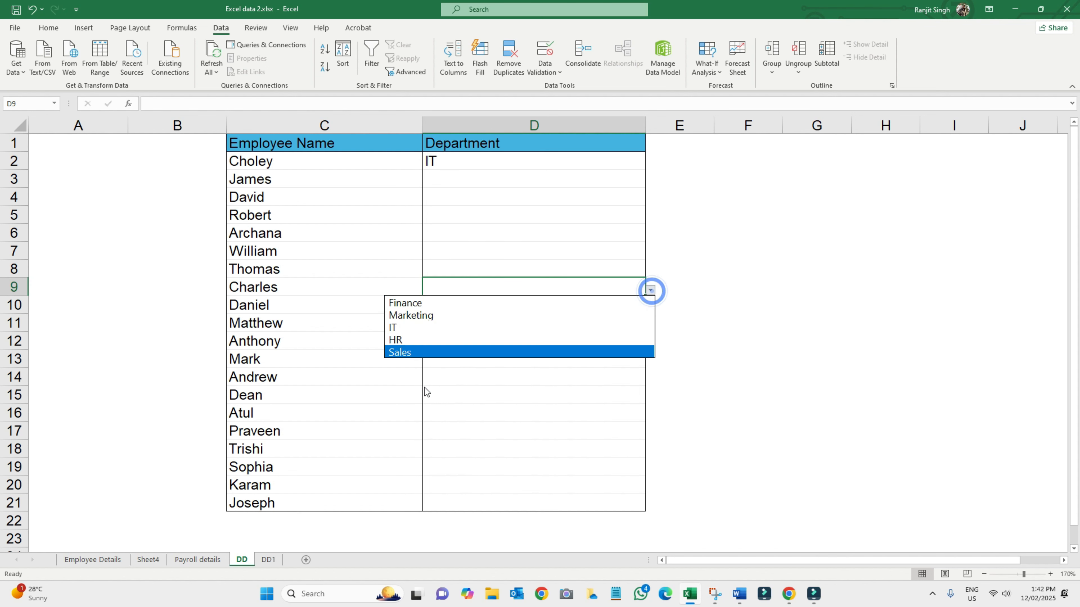
click(424, 353)
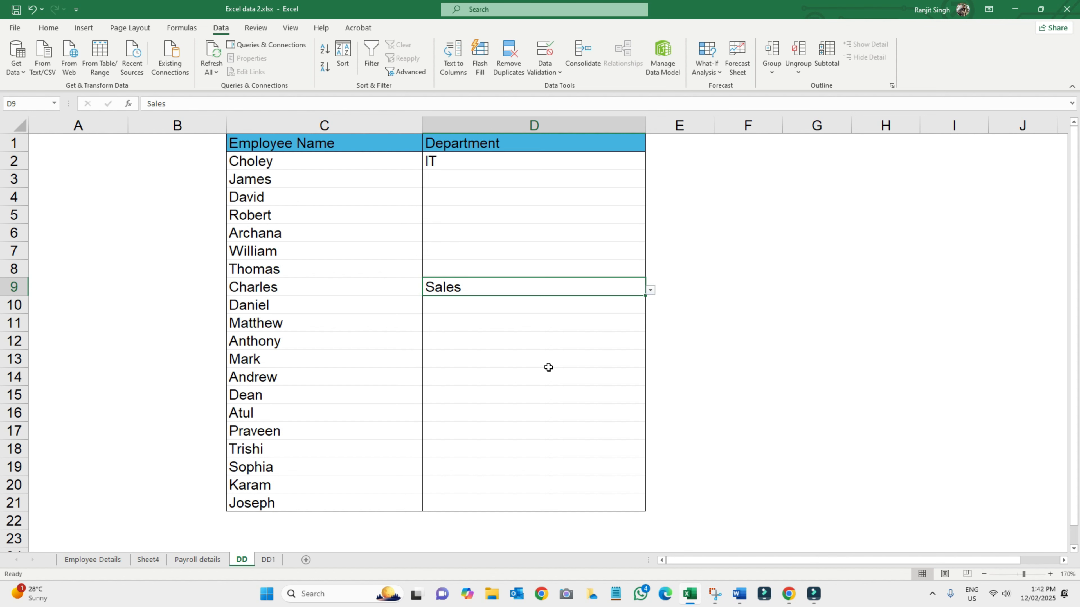
click(547, 354)
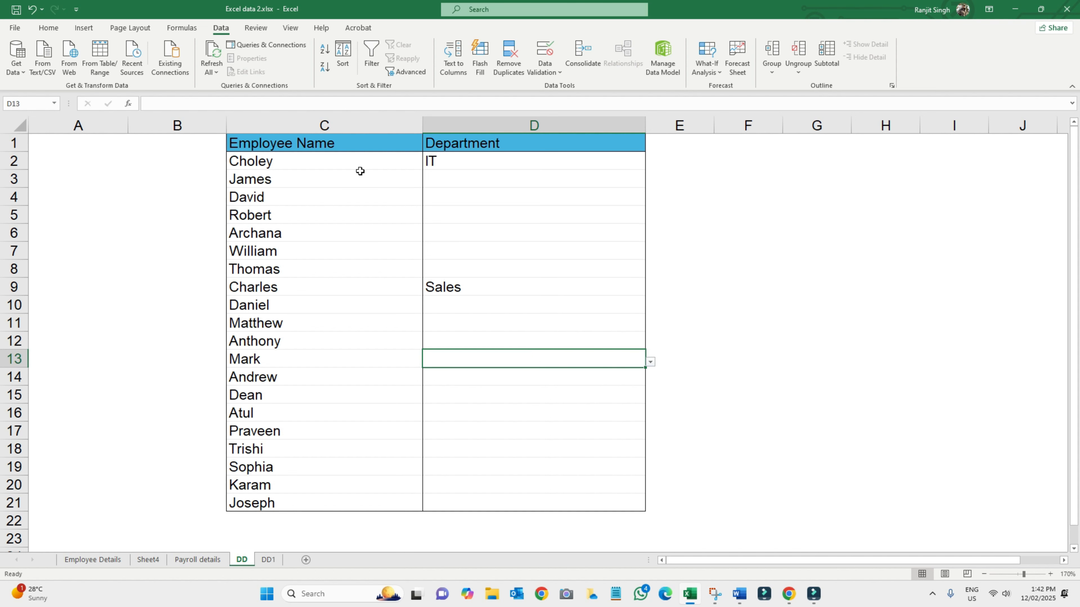
- Clear the chosen departments from cells D2 and D9
click(459, 162)
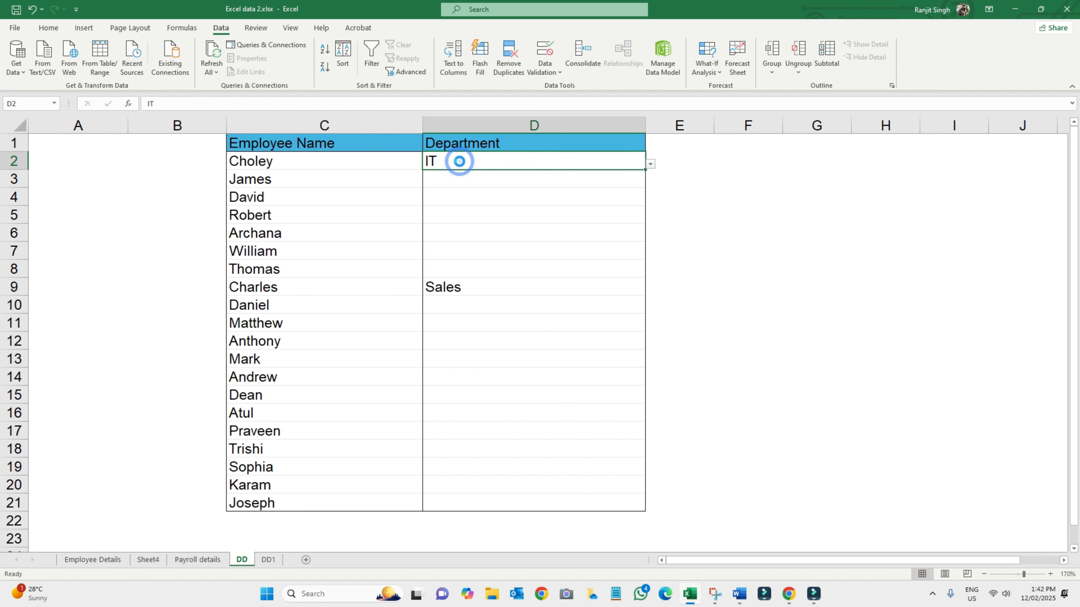
key(Delete)
click(521, 293)
key(Delete)
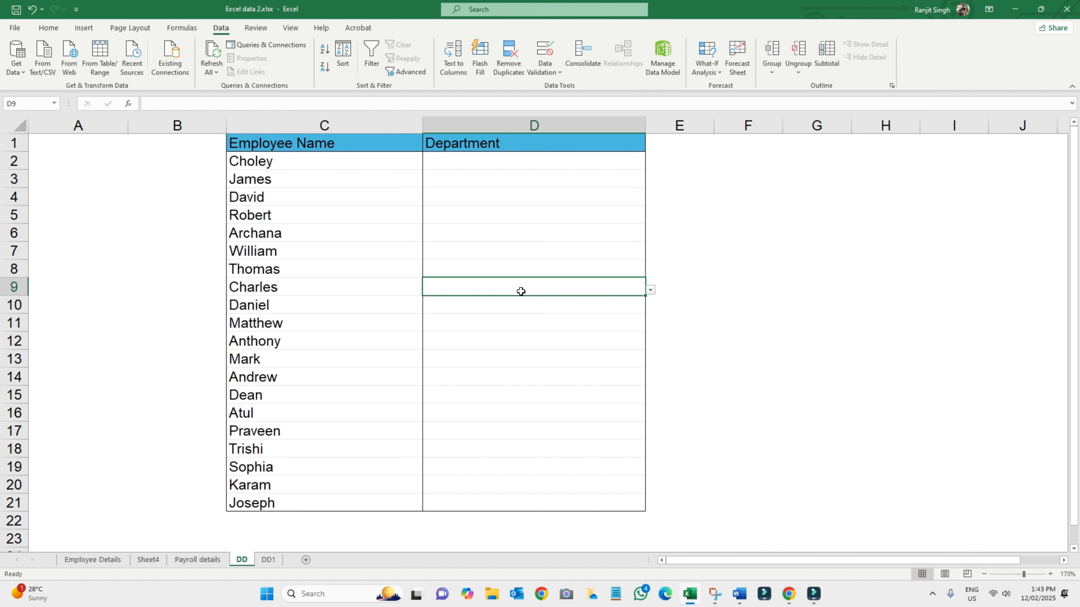
- On the DD1 sheet, start a data validation rule for Department cells D2:D21 that allows a List
click(268, 559)
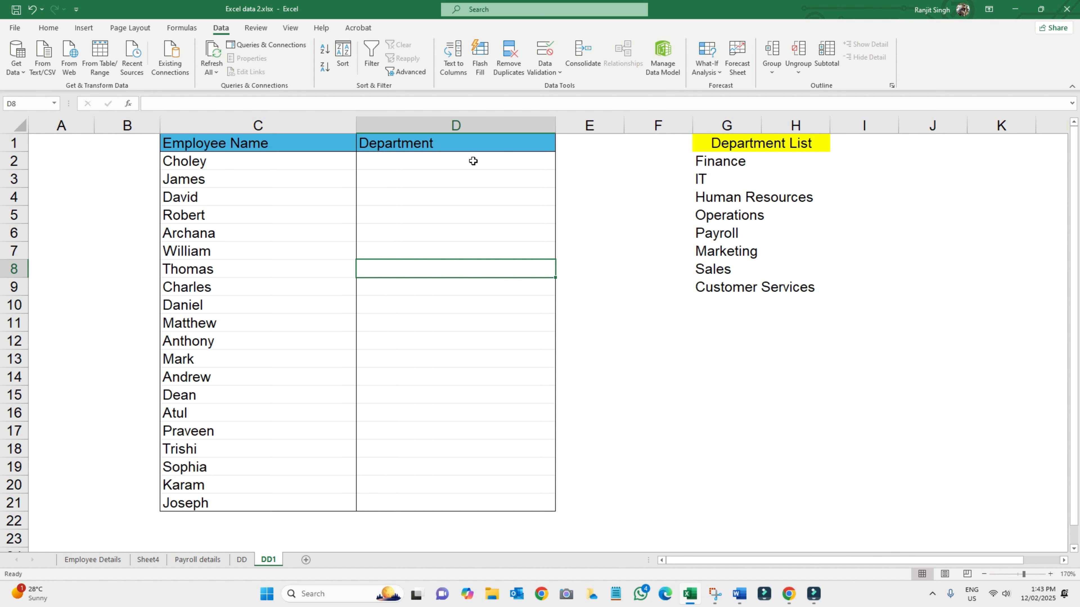
key(Up)
key(Up)
key(Up)
key(Up)
key(Up)
key(Up)
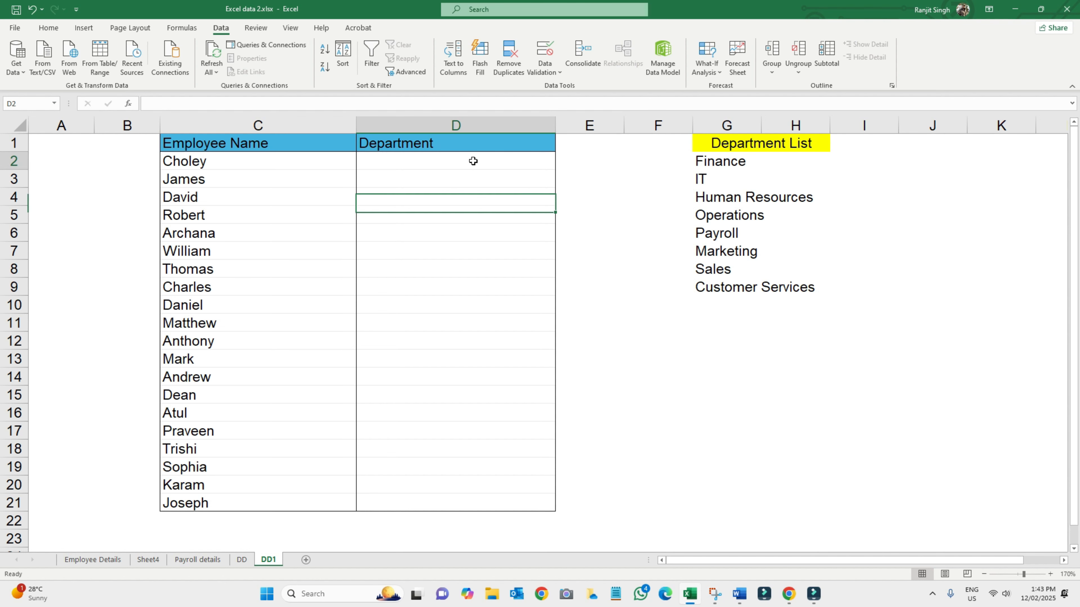
click(472, 161)
drag(471, 157, 475, 497)
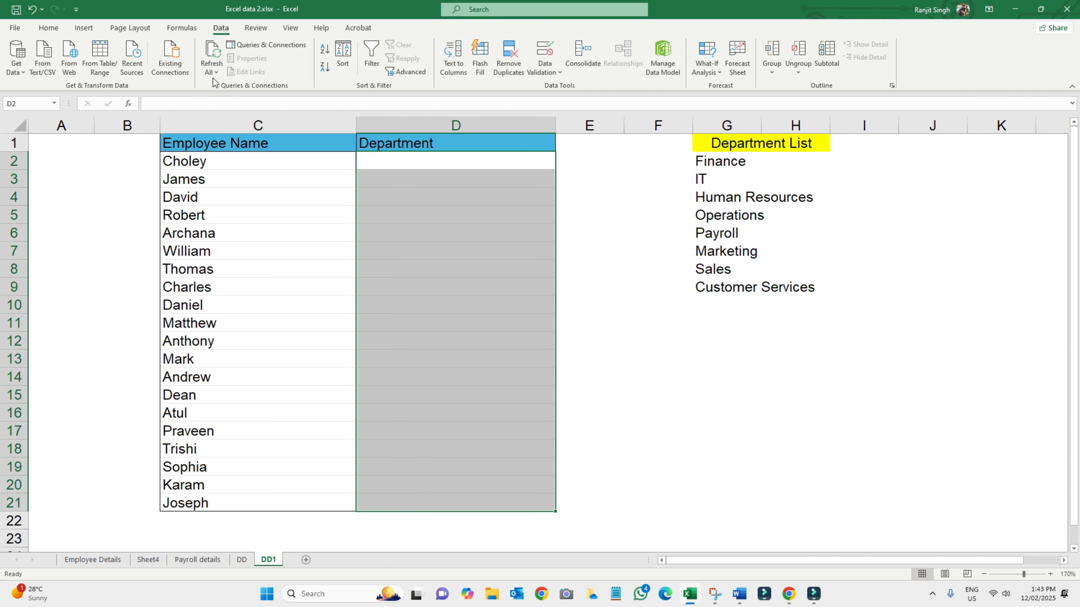
click(532, 68)
click(560, 91)
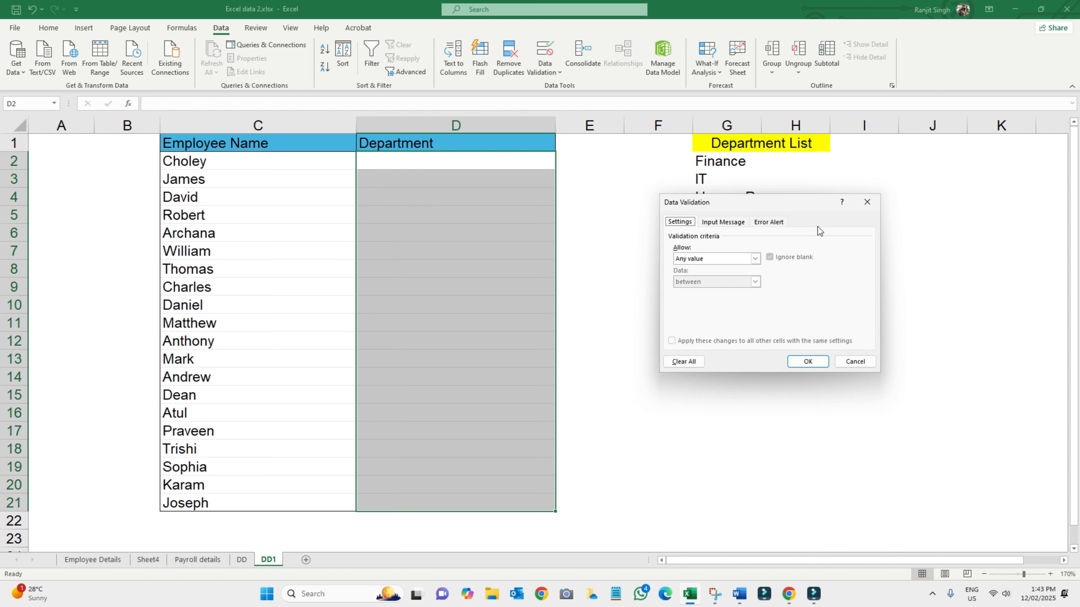
click(755, 259)
click(683, 292)
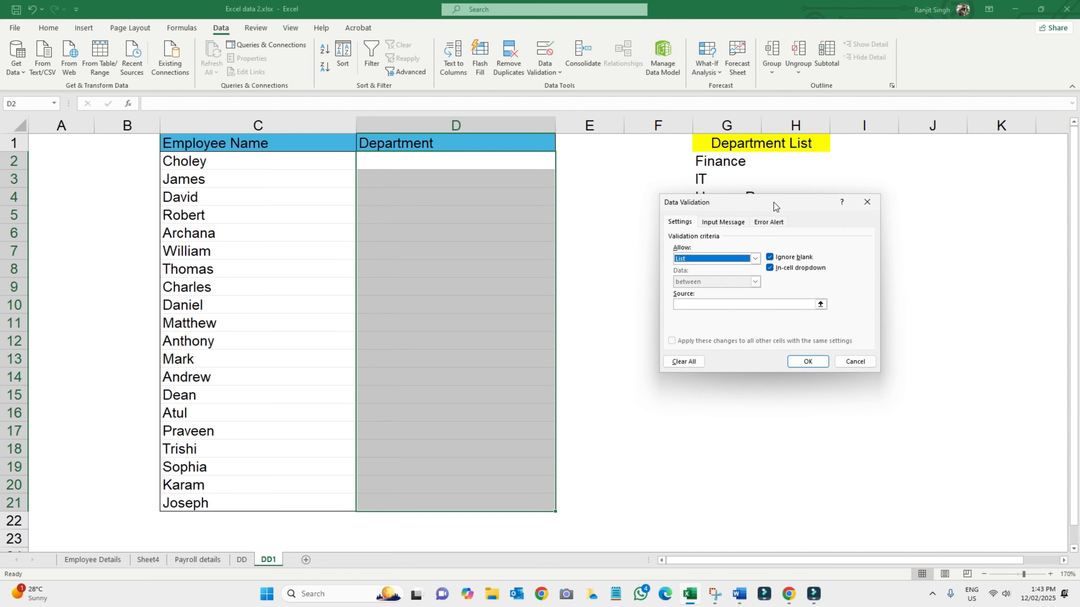
- Set the validation list's source to the department names in =$G$2:$G$9 and apply the rule
drag(774, 202, 838, 349)
click(806, 452)
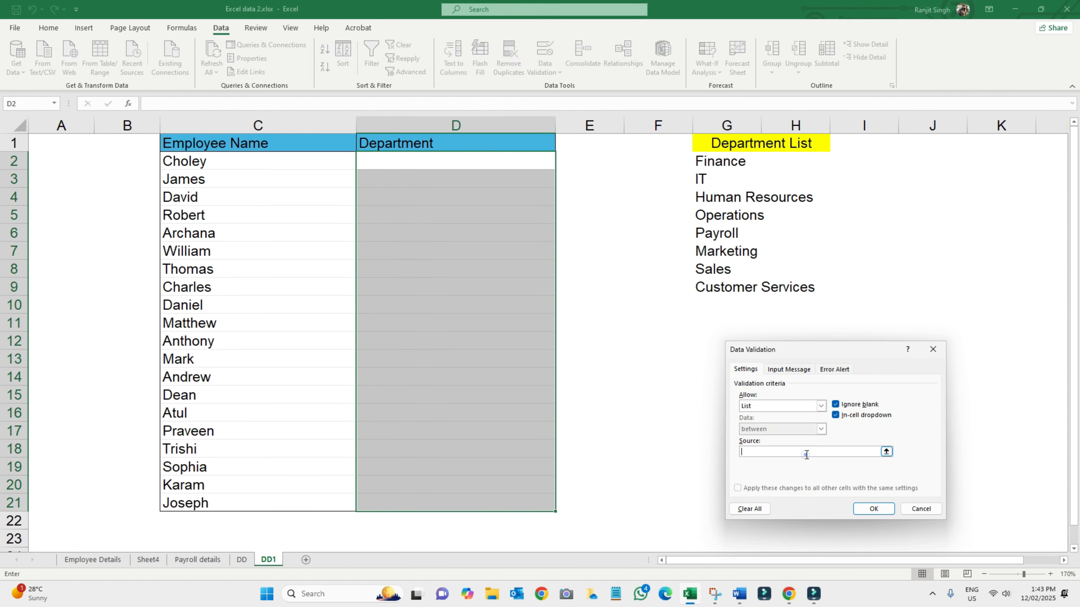
click(887, 452)
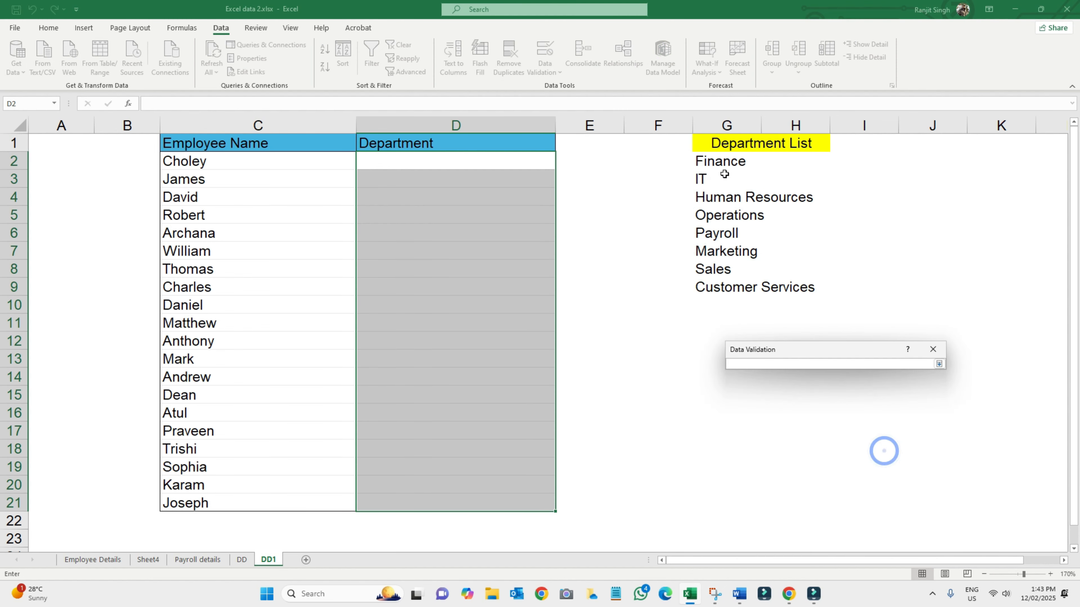
drag(723, 163, 737, 286)
click(939, 365)
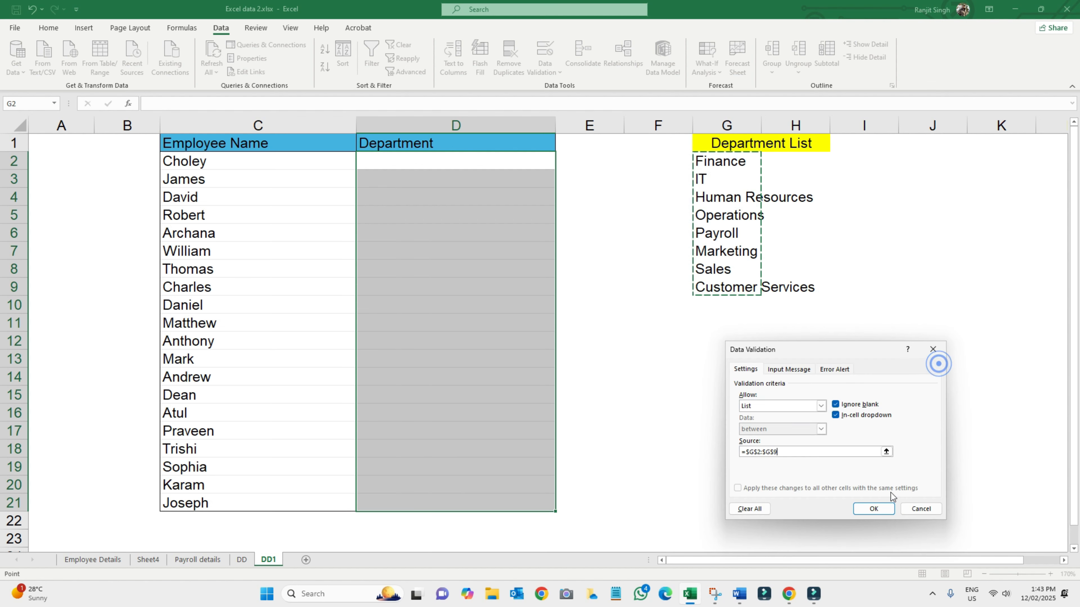
click(875, 509)
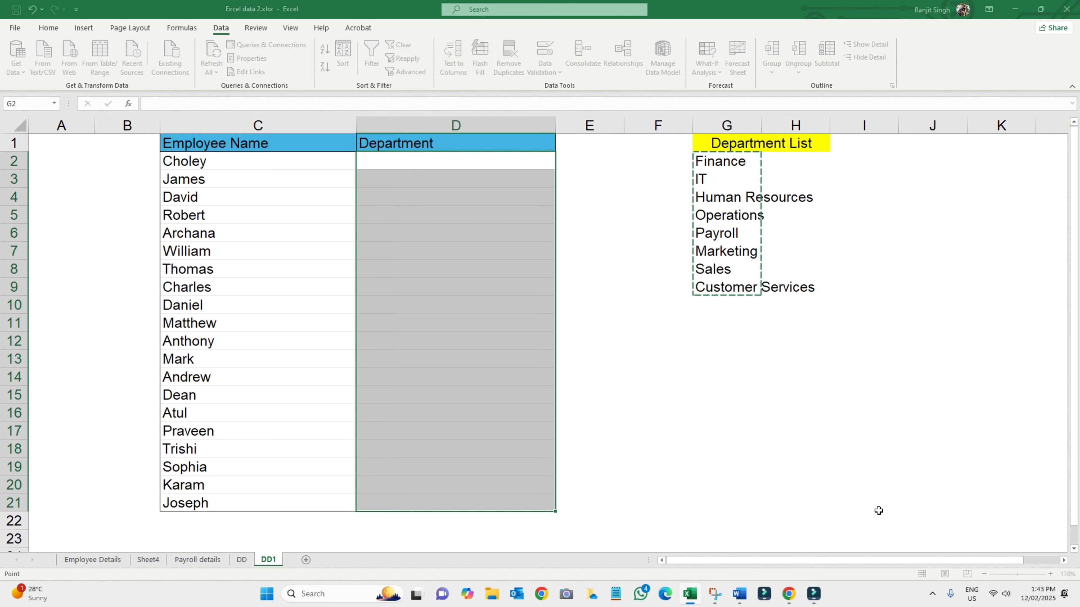
- Choose Payroll in cell D2 and Operations in cell D7 from the department dropdowns
click(474, 163)
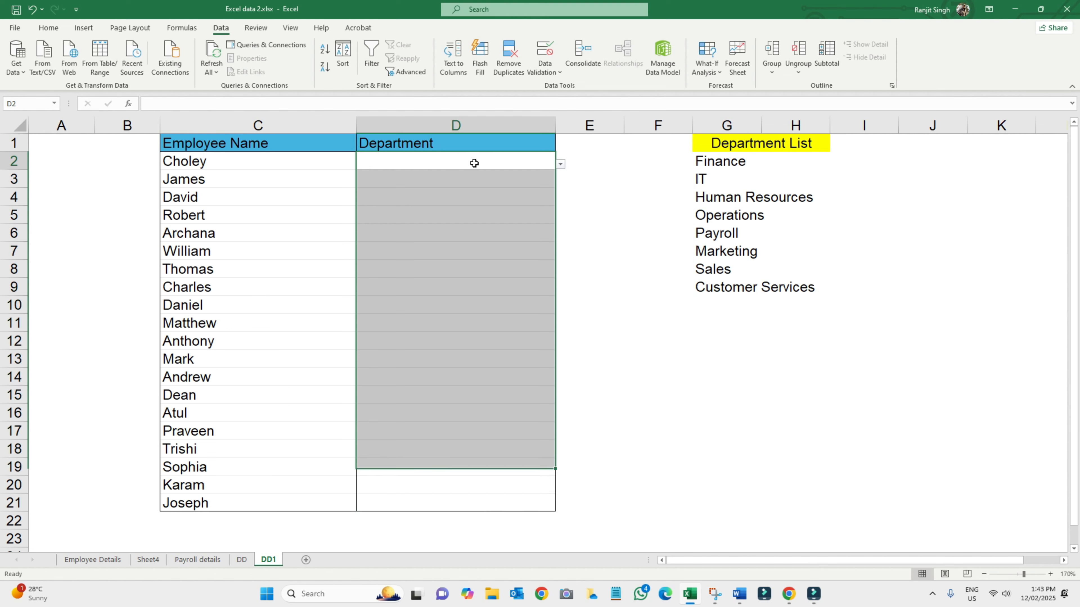
click(560, 163)
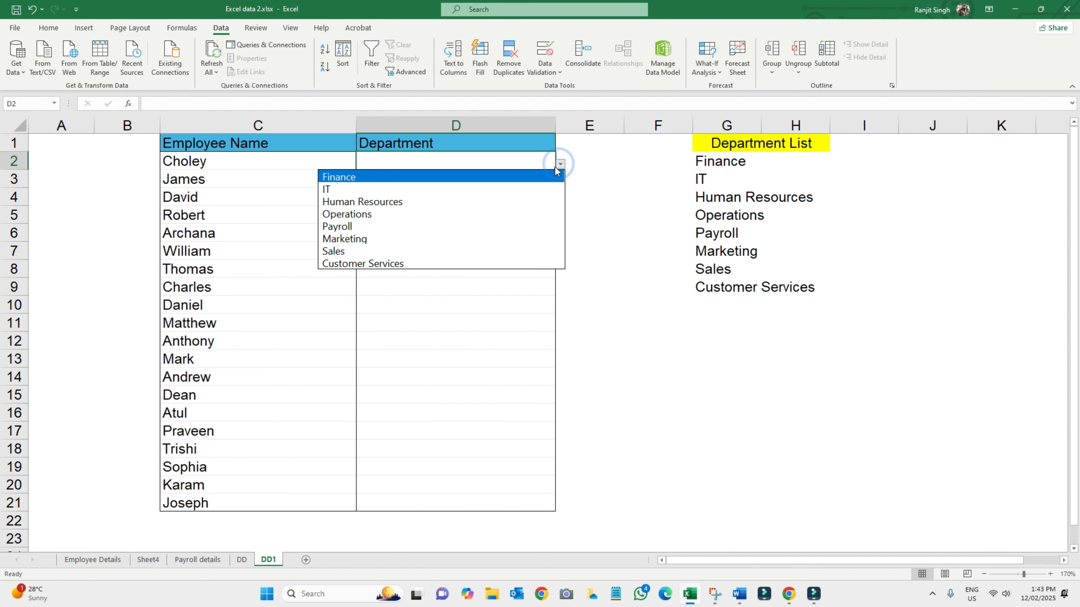
click(356, 225)
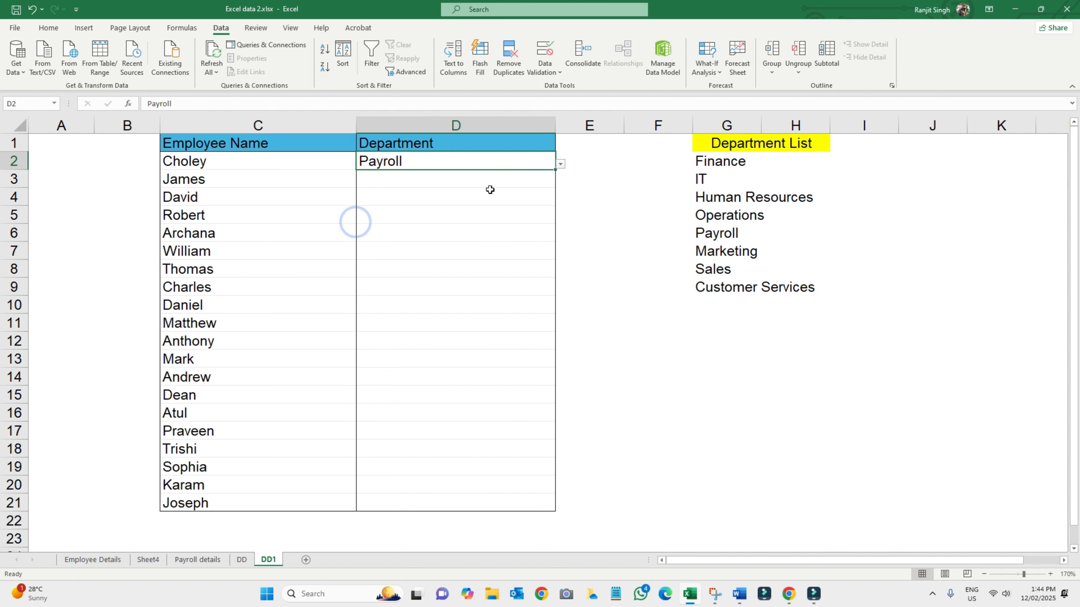
click(461, 247)
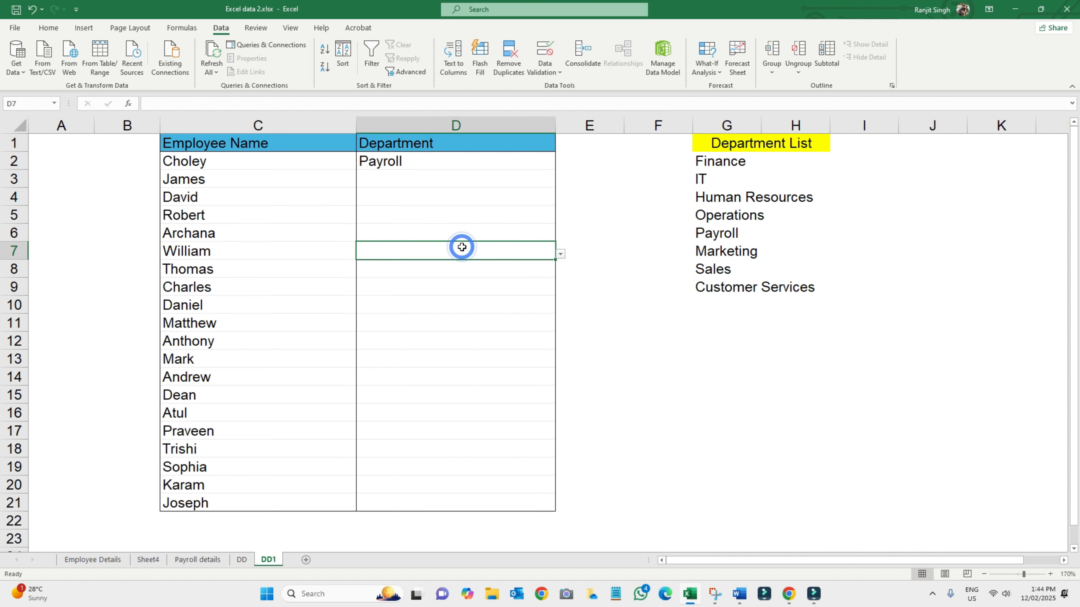
click(562, 253)
click(379, 302)
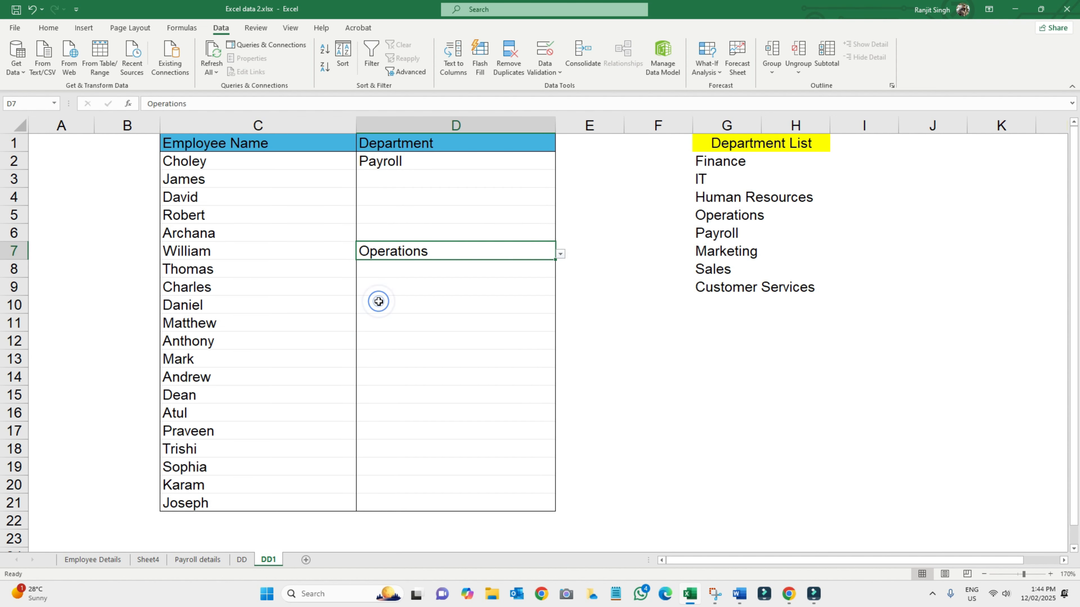